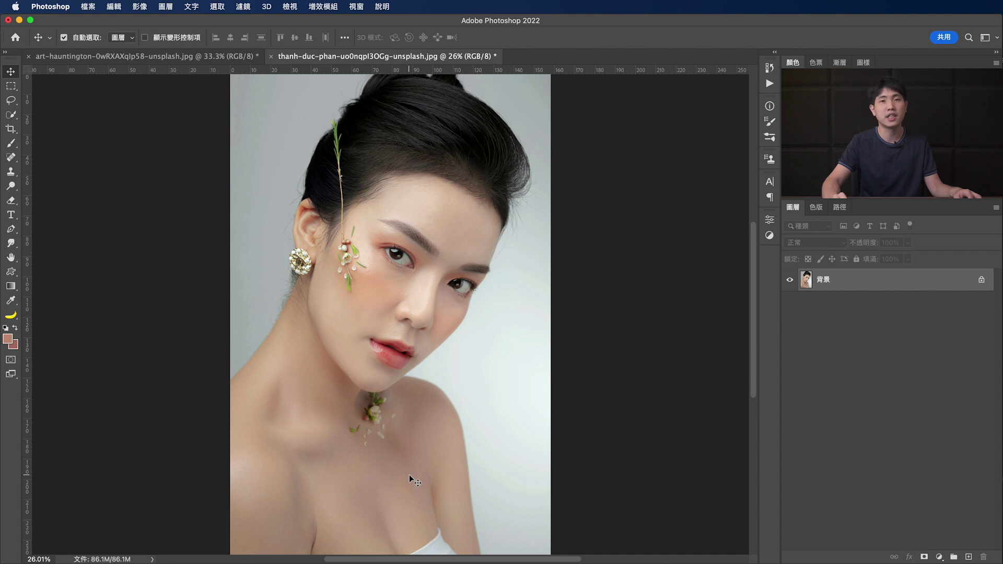
Sample the art-hauntington cheek skin tone with a 5 x 5 Average eyedropper, then return to thanh-duc.
{"action": "left_click", "coordinate": [188, 58]}
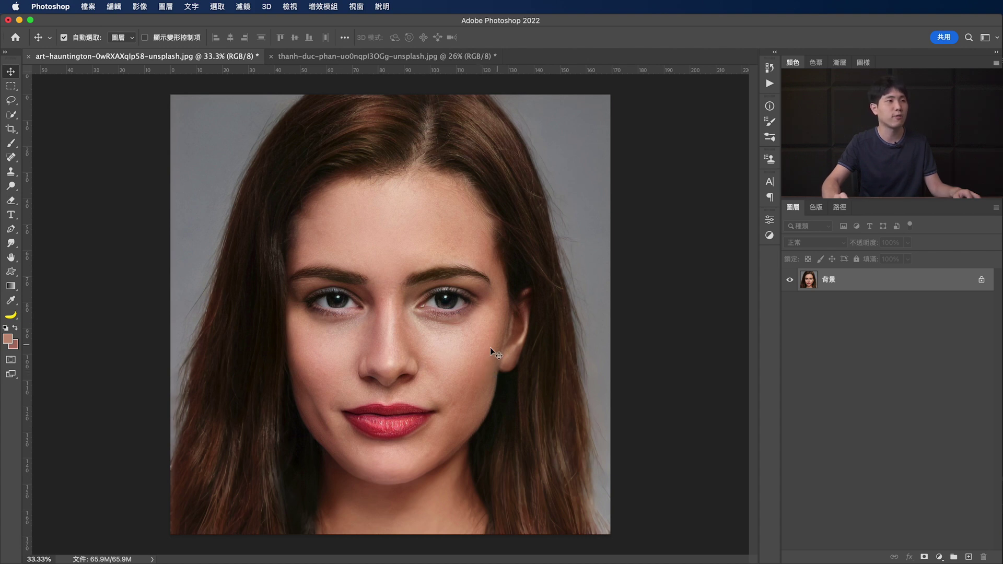
{"action": "left_click", "coordinate": [10, 301]}
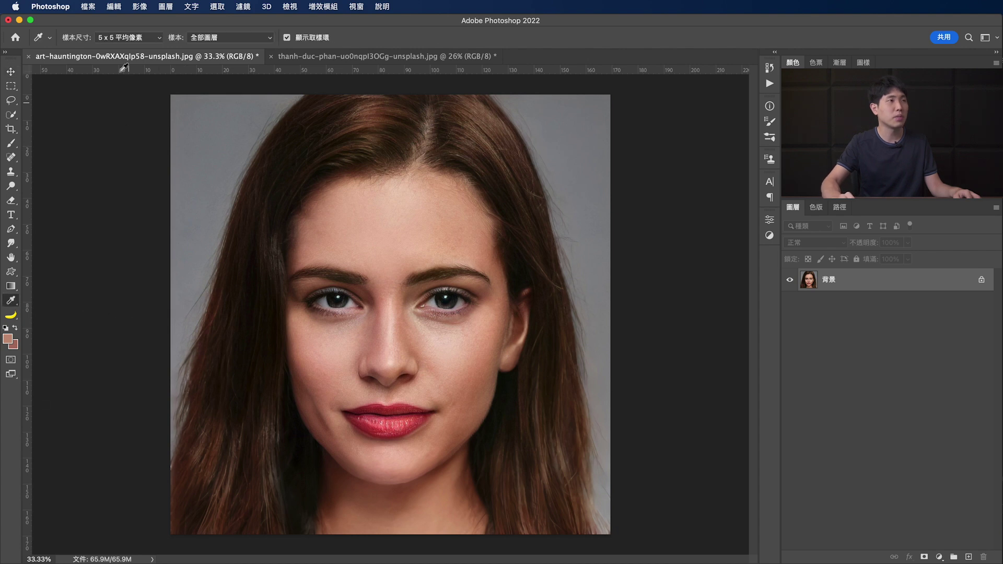
{"action": "left_click", "coordinate": [160, 38]}
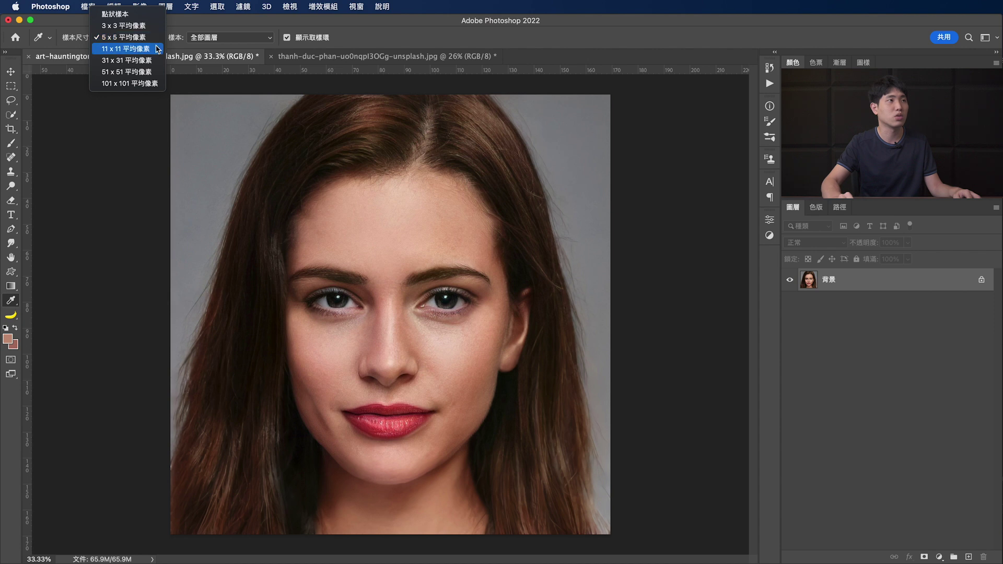
{"action": "left_click", "coordinate": [156, 42]}
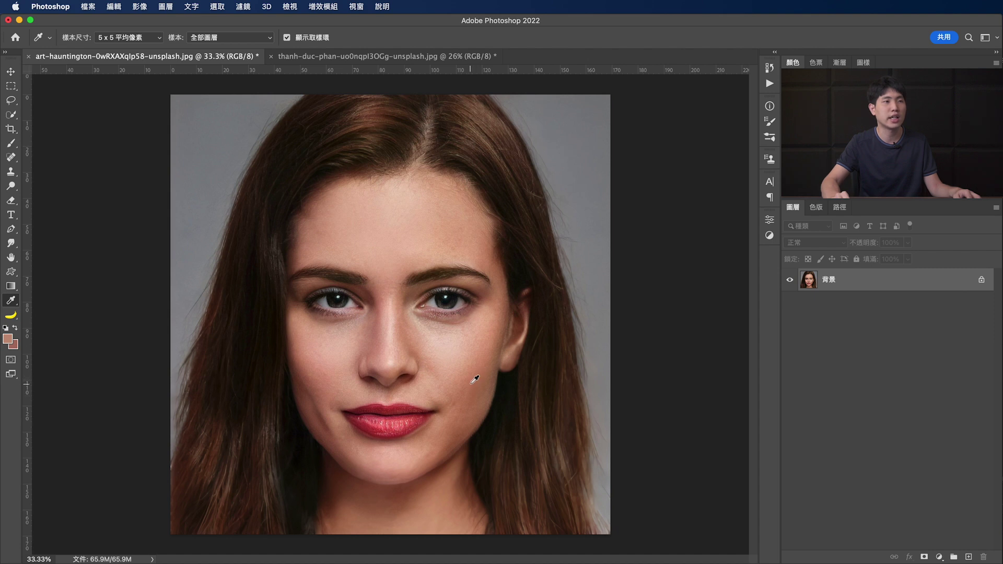
{"action": "left_click", "coordinate": [472, 382]}
{"action": "left_click", "coordinate": [366, 56]}
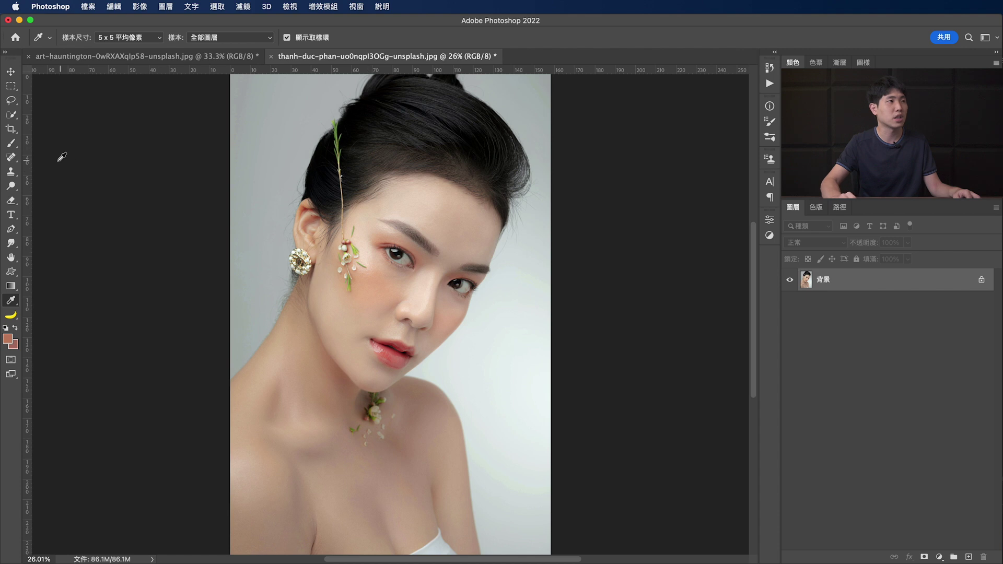
{"action": "left_click", "coordinate": [11, 142]}
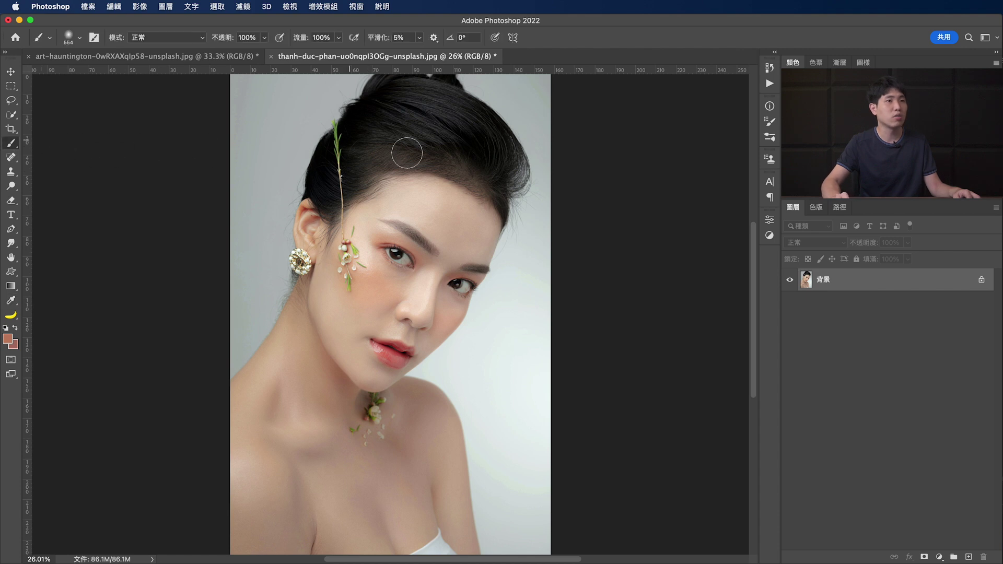
Create a layer named 目標膚色 and brush a dot of the reference skin colour at upper left.
{"action": "left_click", "coordinate": [970, 558]}
{"action": "double_click", "coordinate": [829, 280]}
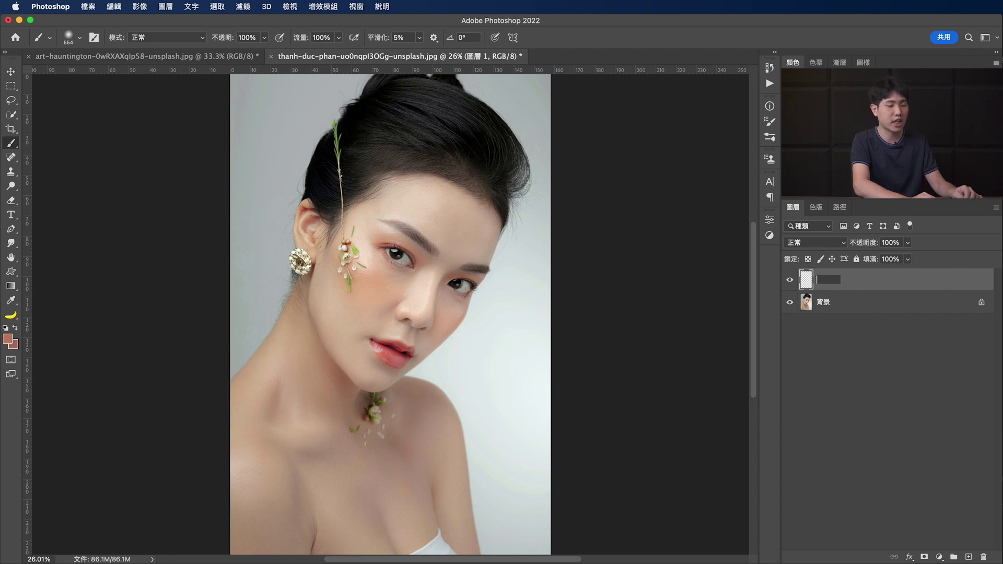
{"action": "type", "text": "目標膚色"}
{"action": "key", "text": "Return"}
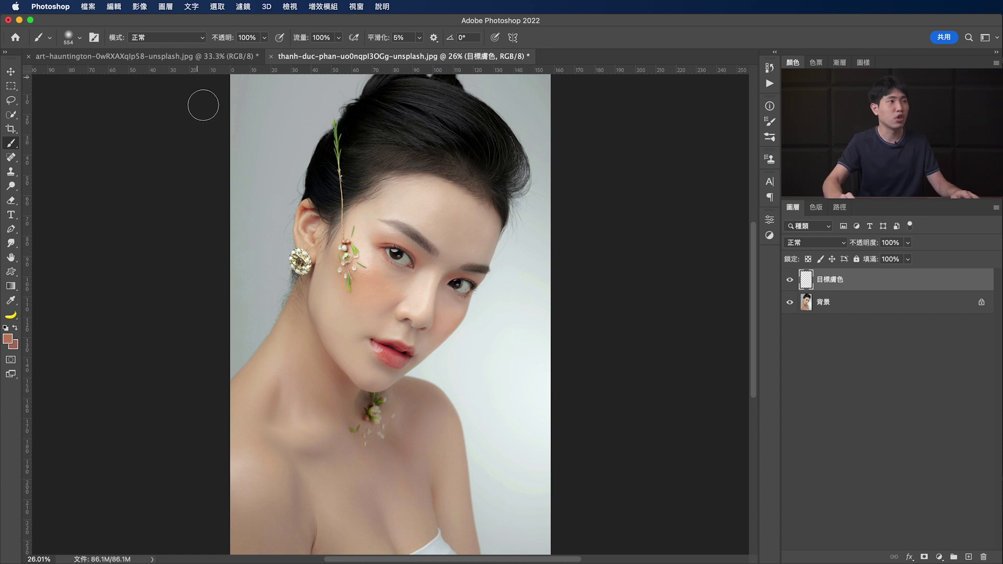
{"action": "mouse_move", "coordinate": [261, 117]}
{"action": "left_mouse_down"}
{"action": "mouse_move", "coordinate": [282, 124]}
{"action": "mouse_move", "coordinate": [275, 117]}
{"action": "left_mouse_up"}
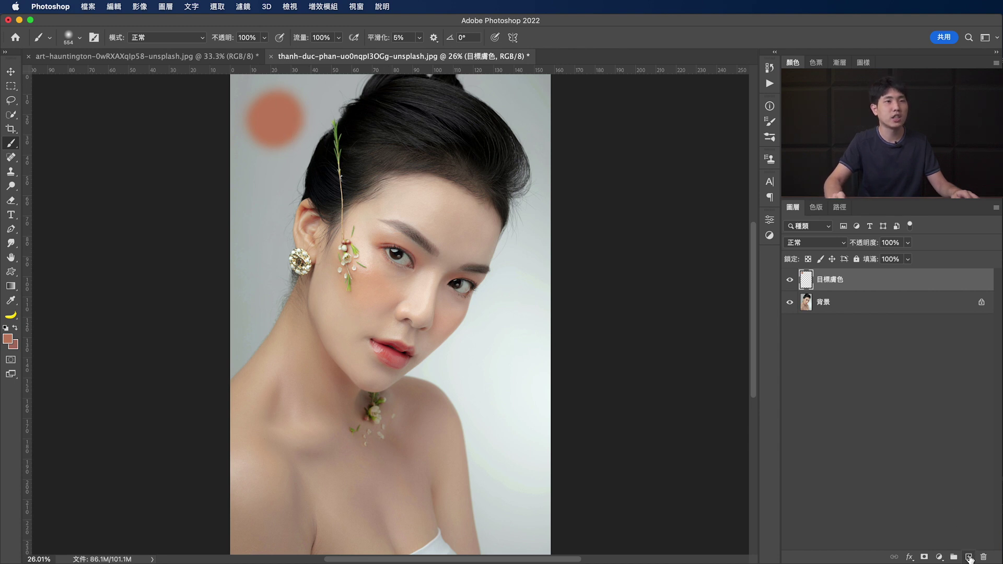
Add another empty layer named 當前膚色.
{"action": "left_click", "coordinate": [969, 556]}
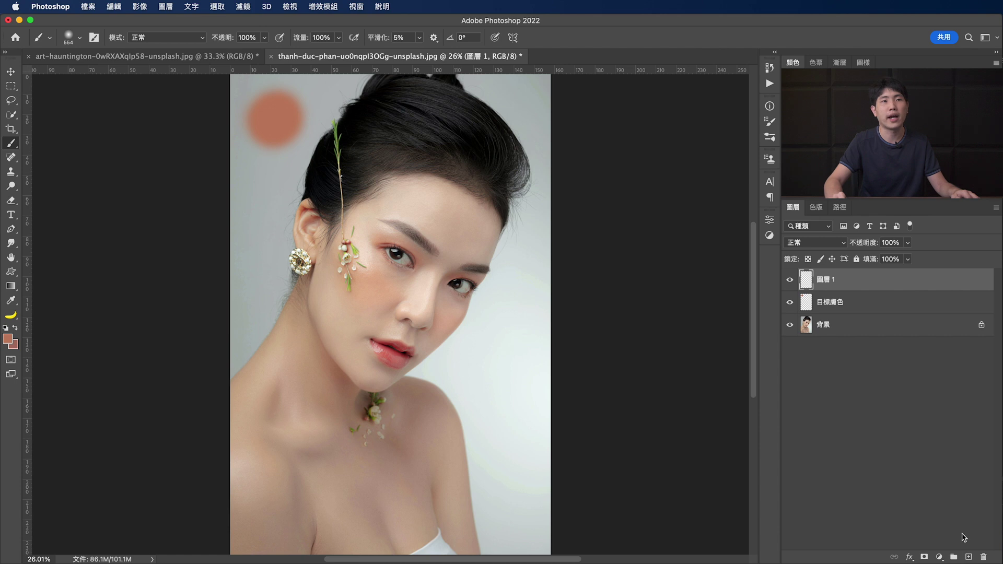
{"action": "double_click", "coordinate": [827, 280]}
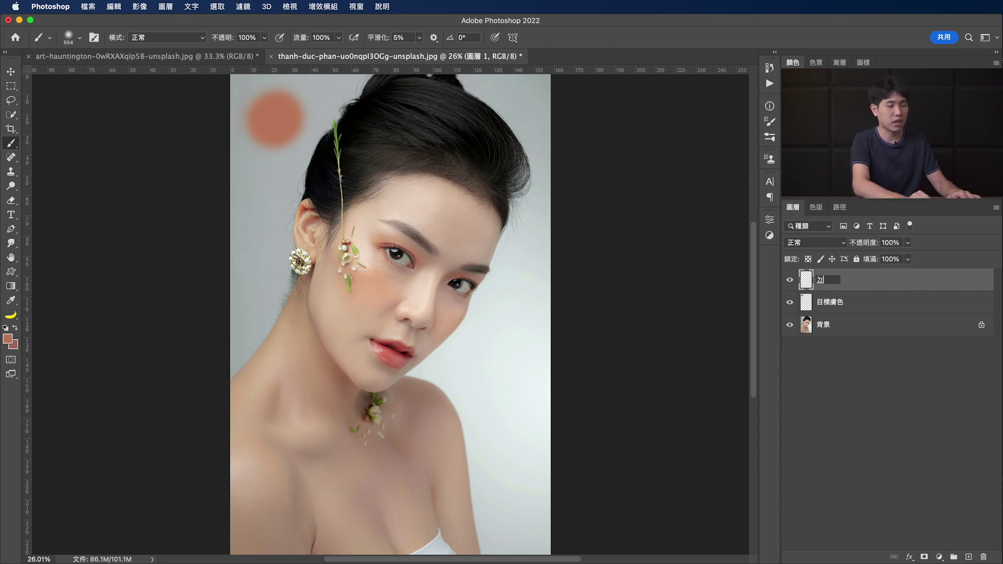
{"action": "type", "text": "當前膚色"}
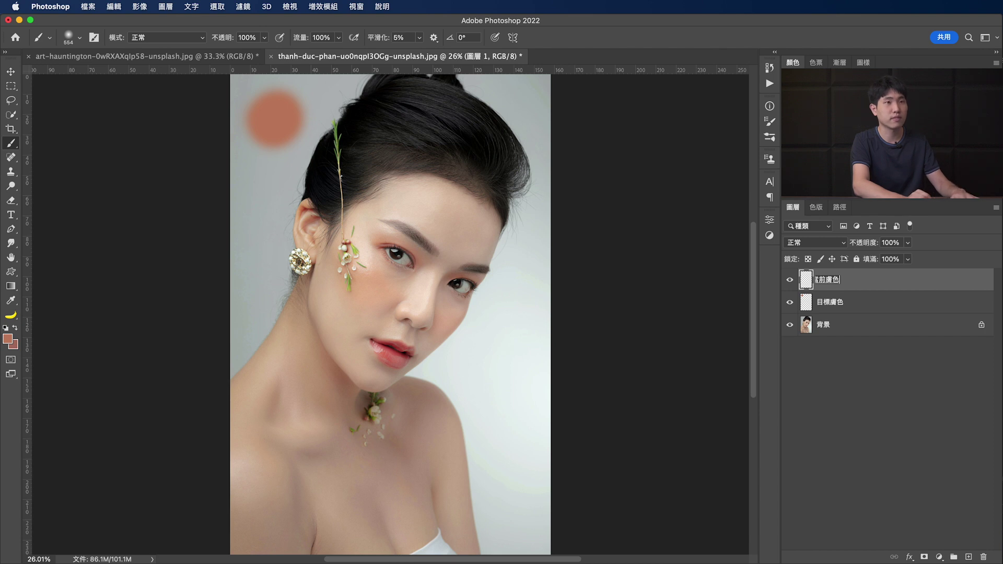
{"action": "key", "text": "Return"}
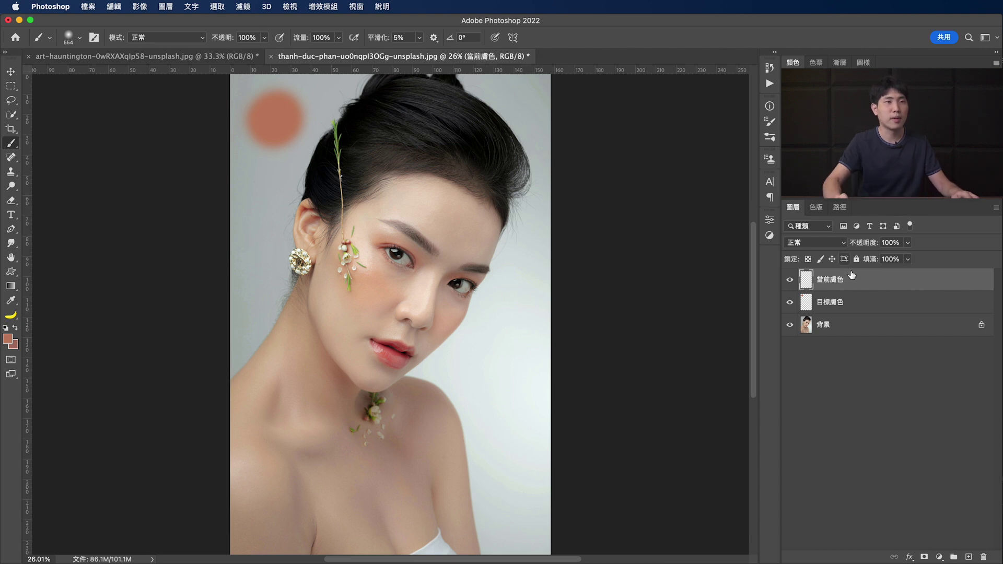
Move 當前膚色 below 目標膚色 and paint a beige current-skin dot beside the orange one.
{"action": "left_click_drag", "start_coordinate": [858, 283], "coordinate": [856, 314]}
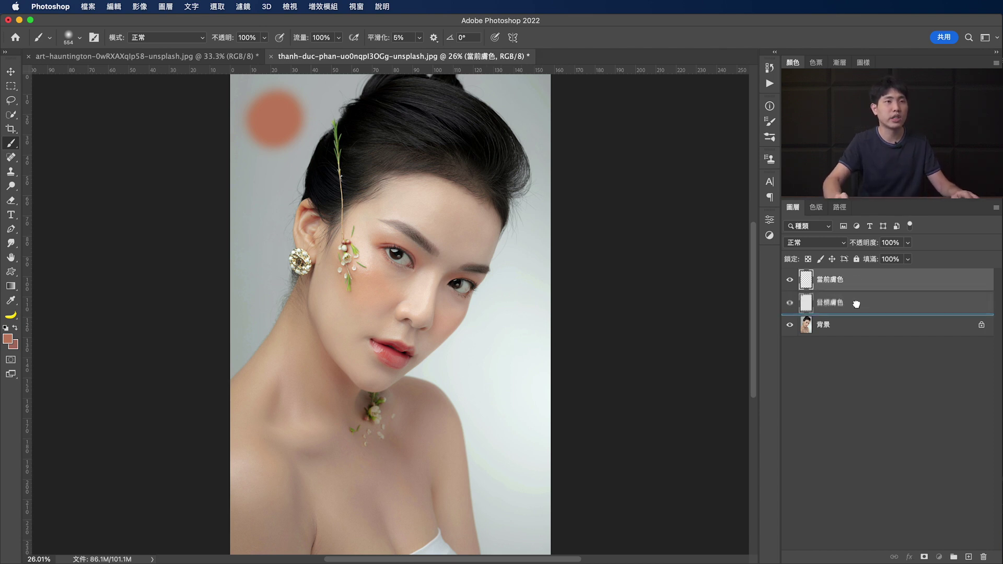
{"action": "left_click_drag", "start_coordinate": [856, 314], "coordinate": [857, 317]}
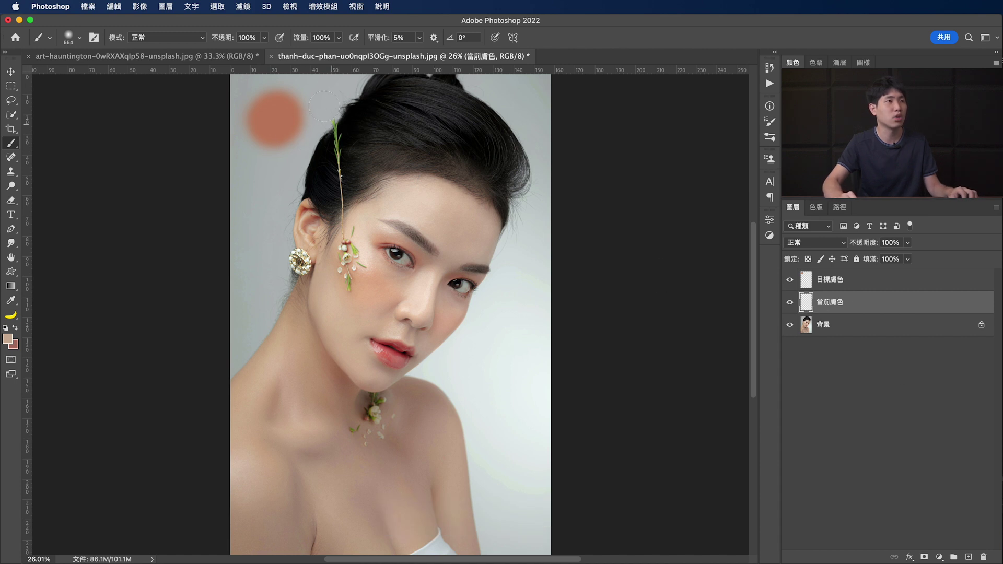
{"action": "left_click_drag", "start_coordinate": [350, 106], "coordinate": [343, 113]}
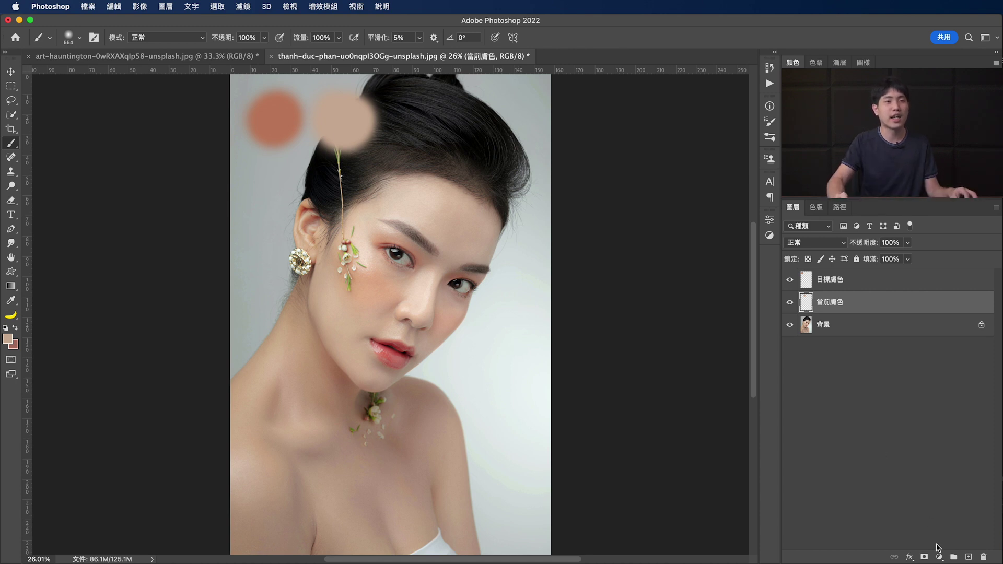
{"action": "left_click", "coordinate": [939, 558]}
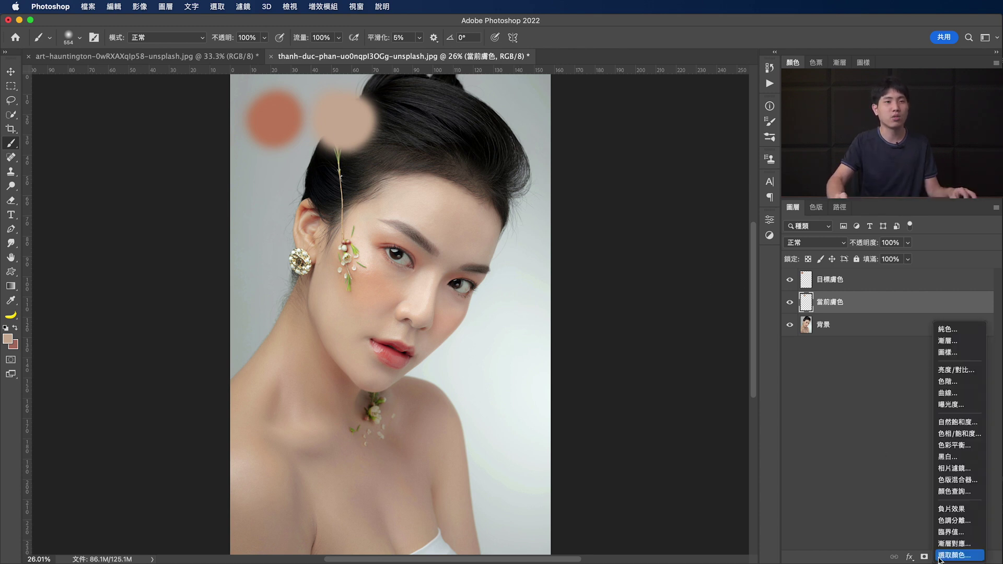
Add the Curves layer 曲線 1, arm its gray-point eyedropper, and select the adjustment thumbnail.
{"action": "left_click", "coordinate": [953, 396]}
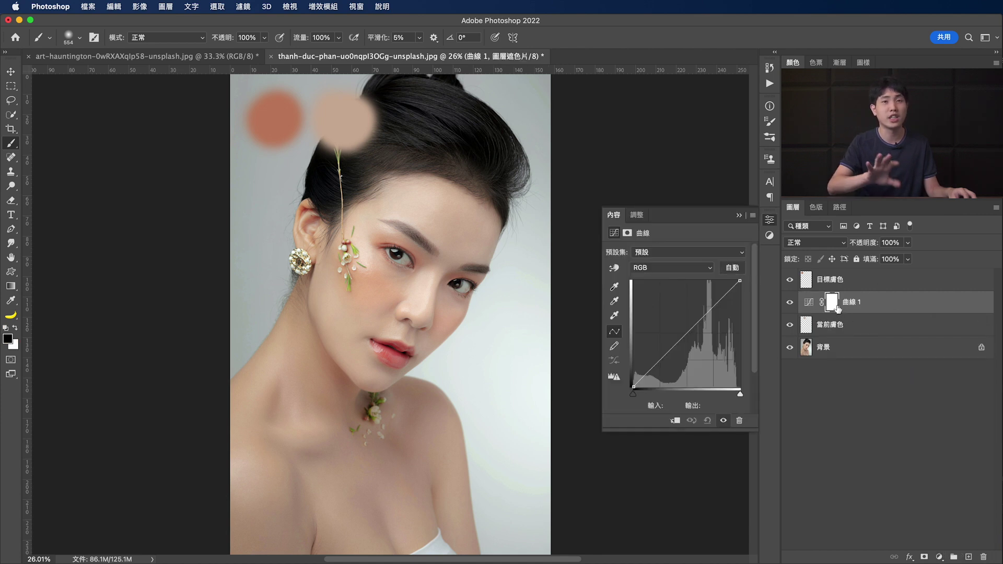
{"action": "left_click", "coordinate": [615, 302]}
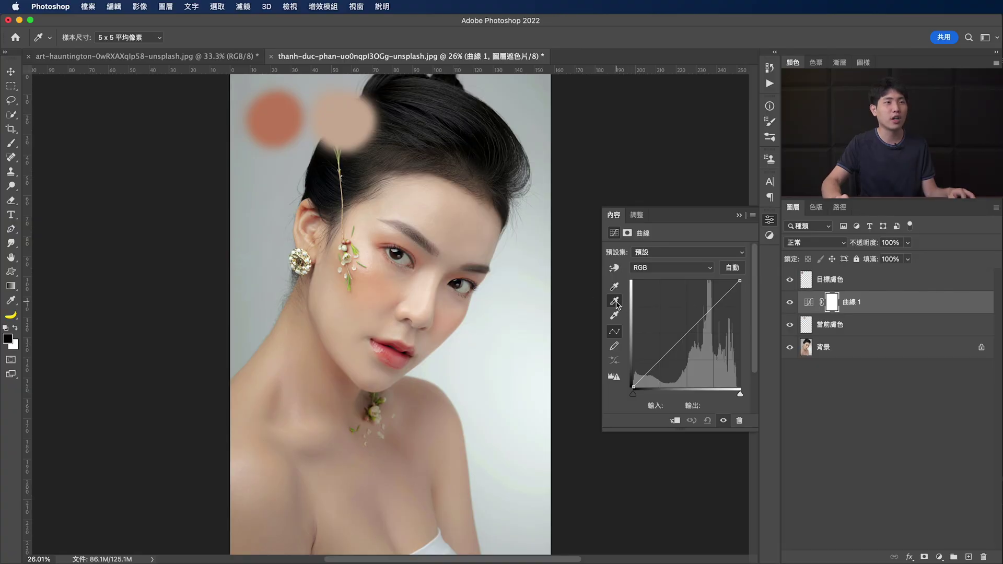
{"action": "left_click", "coordinate": [615, 302]}
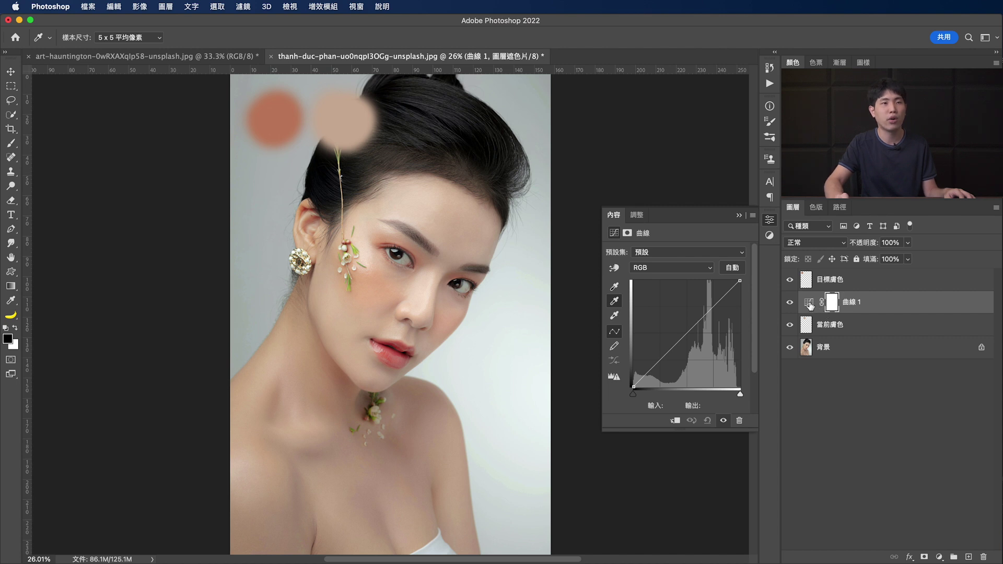
{"action": "left_click", "coordinate": [808, 303]}
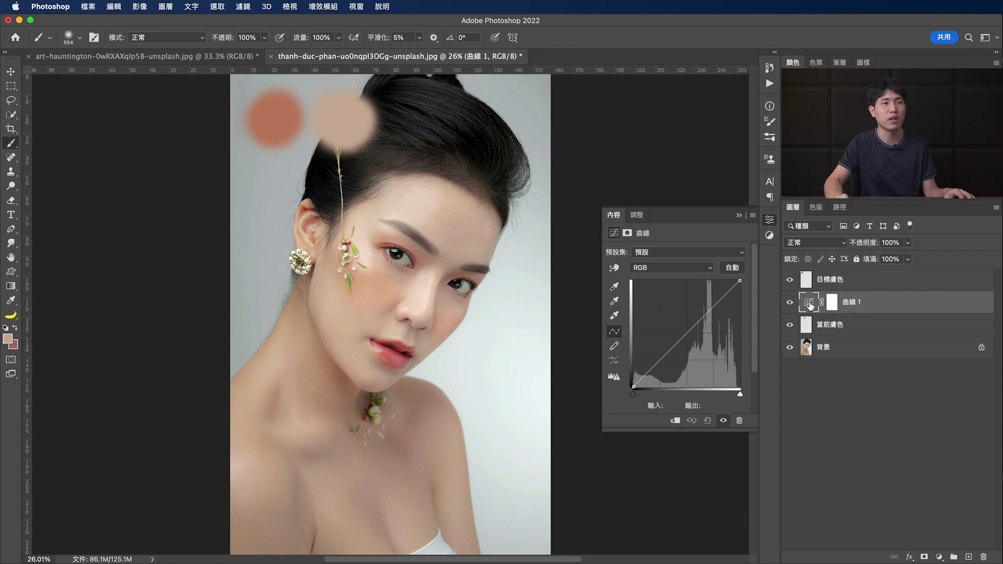
Set the Curves midtone target to #c18162 from the orange dot, declining to save it as default.
{"action": "double_click", "coordinate": [615, 302]}
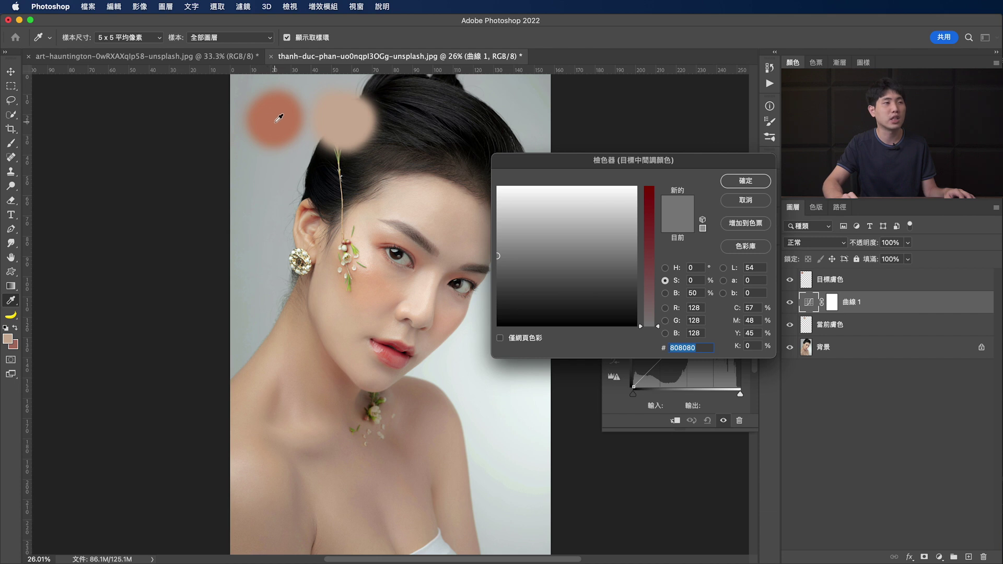
{"action": "left_click", "coordinate": [275, 124]}
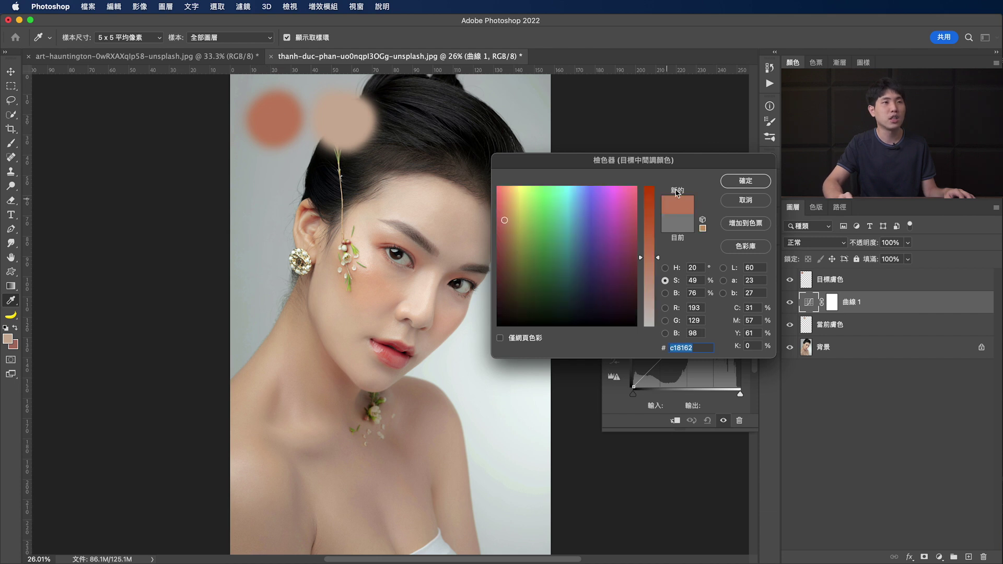
{"action": "left_click", "coordinate": [745, 181]}
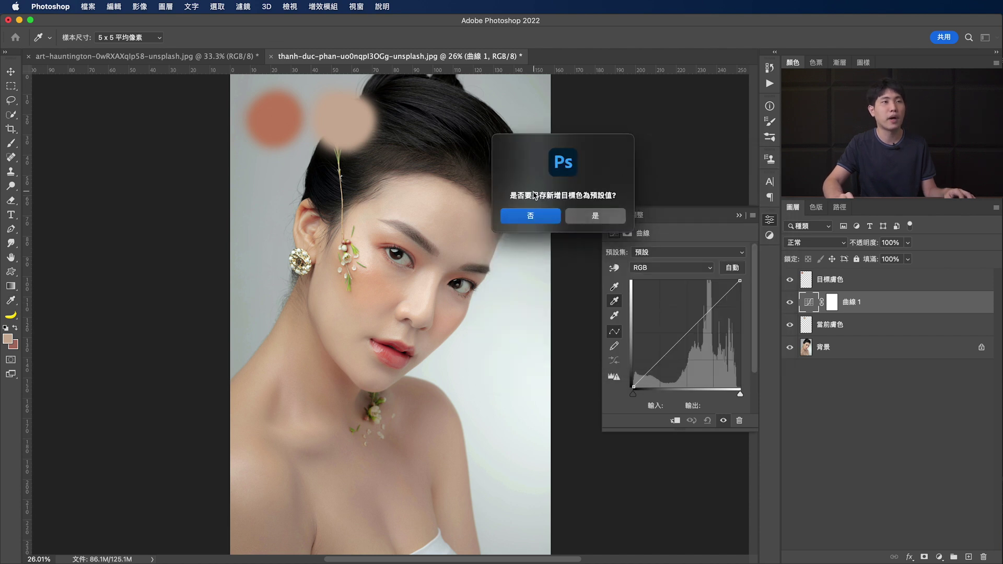
{"action": "left_click", "coordinate": [534, 215]}
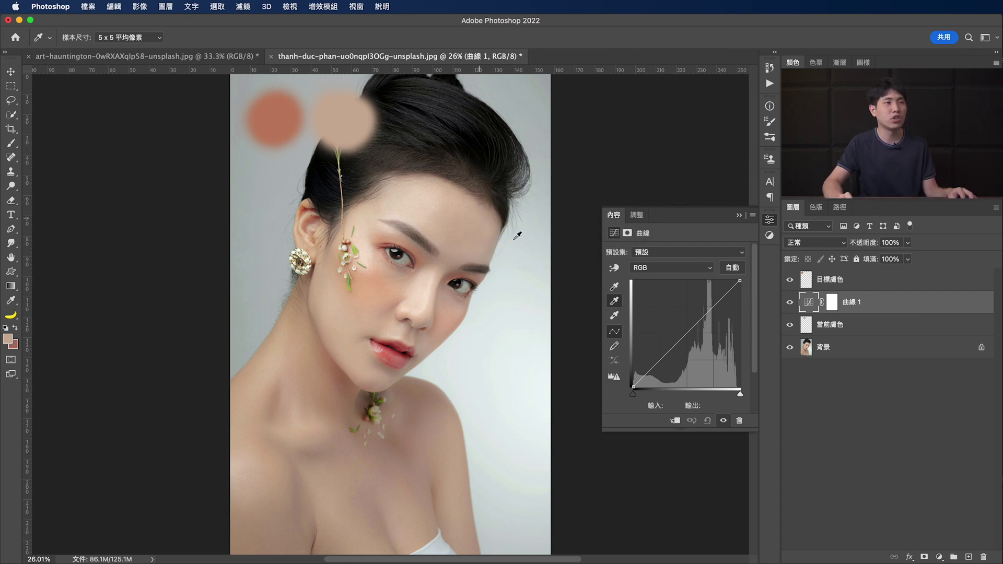
Gray-point the beige dot, fine-tune the RGB midtone point, and set 曲線 1 opacity to 58%.
{"action": "left_click", "coordinate": [346, 122]}
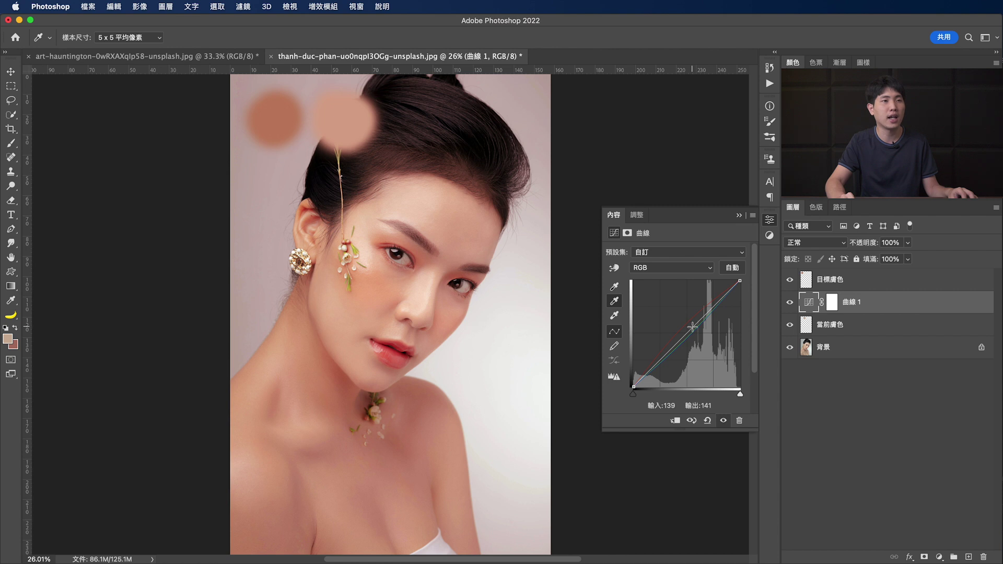
{"action": "left_click", "coordinate": [693, 327]}
{"action": "left_click_drag", "start_coordinate": [692, 326], "coordinate": [699, 335]}
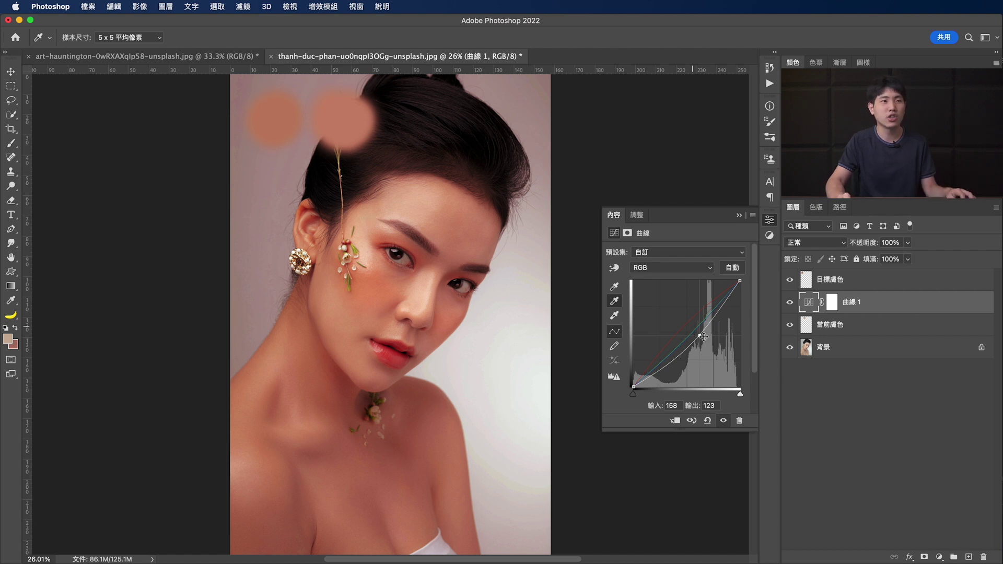
{"action": "left_click_drag", "start_coordinate": [700, 334], "coordinate": [693, 328]}
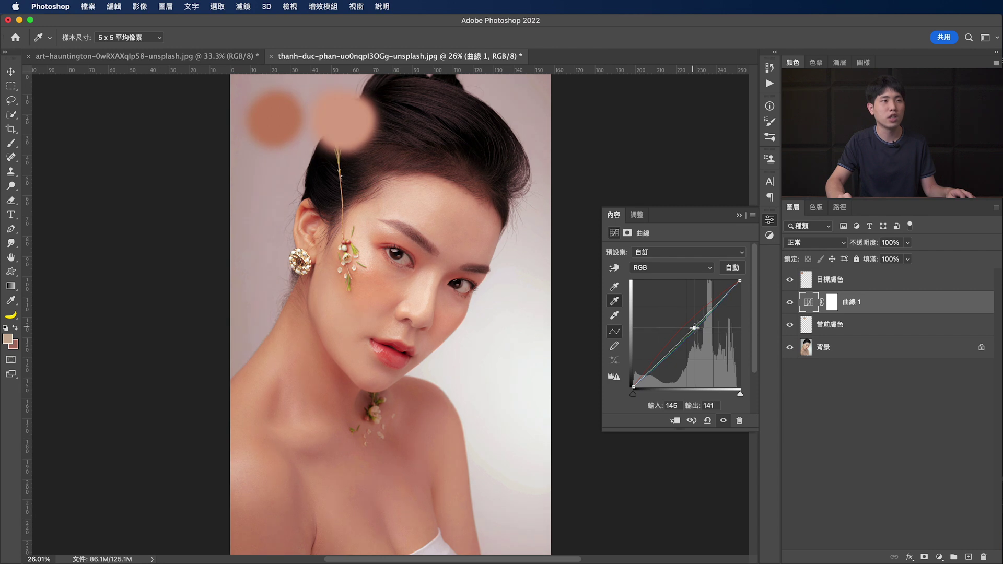
{"action": "left_click_drag", "start_coordinate": [694, 328], "coordinate": [694, 329]}
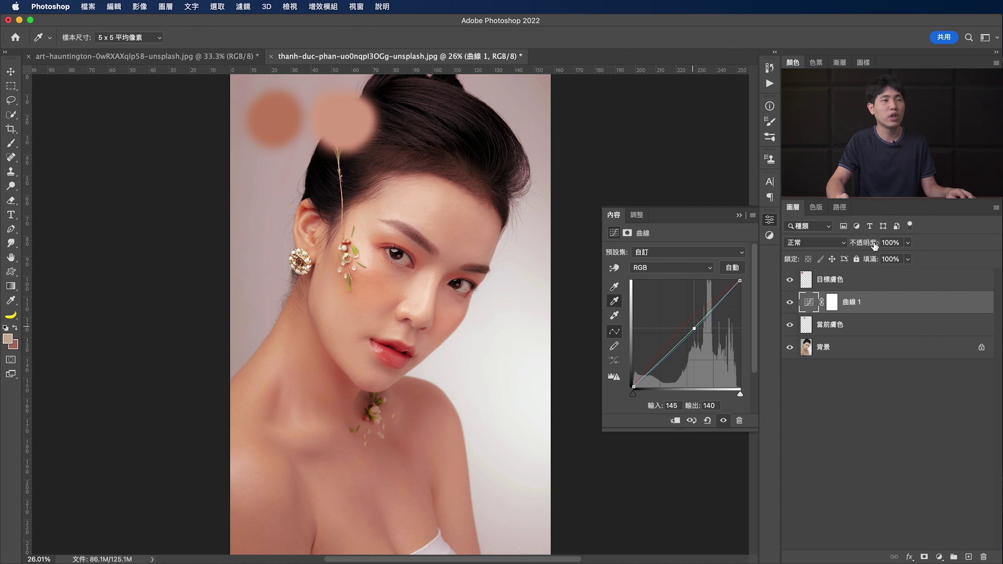
{"action": "left_click_drag", "start_coordinate": [872, 245], "coordinate": [847, 247]}
Toggle 曲線 1 to compare before and after, then delete its existing layer mask.
{"action": "left_click", "coordinate": [790, 303]}
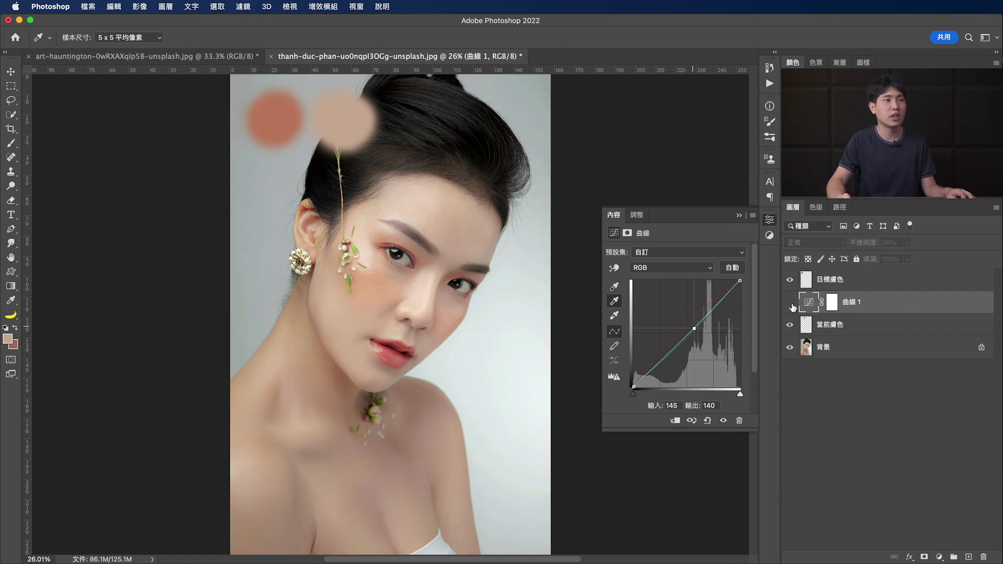
{"action": "left_click", "coordinate": [790, 303]}
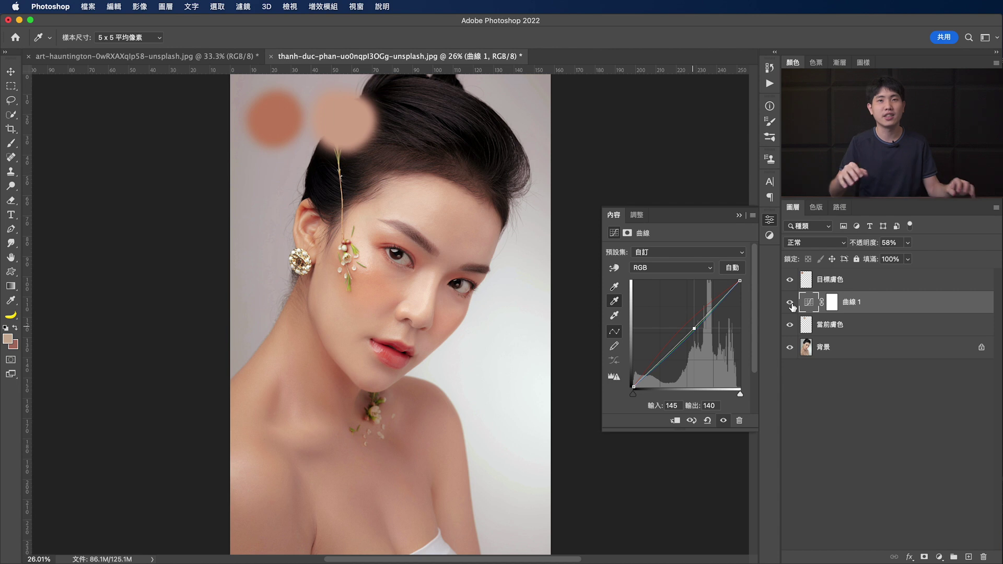
{"action": "left_click", "coordinate": [811, 305]}
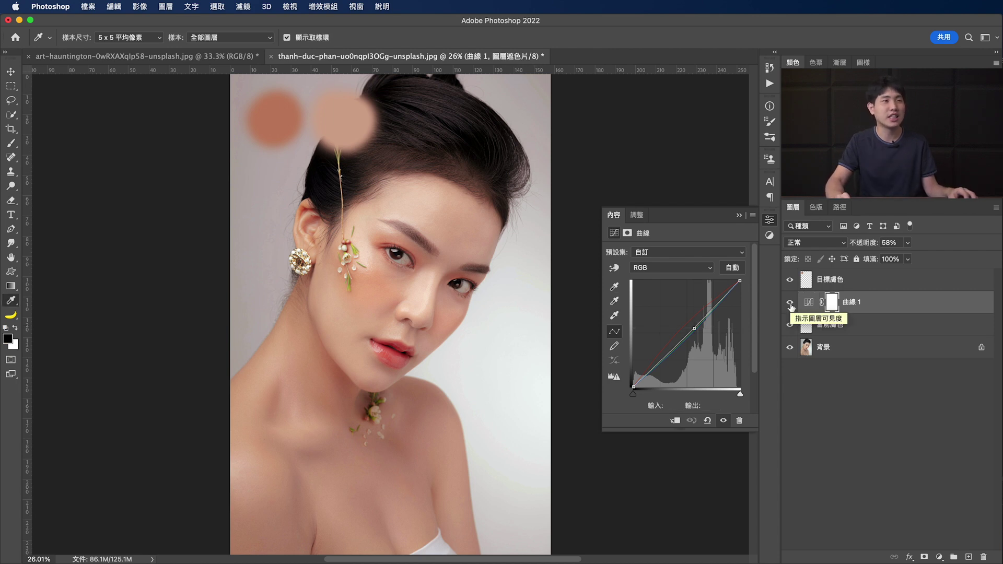
{"action": "left_click", "coordinate": [790, 305]}
{"action": "left_click", "coordinate": [789, 303]}
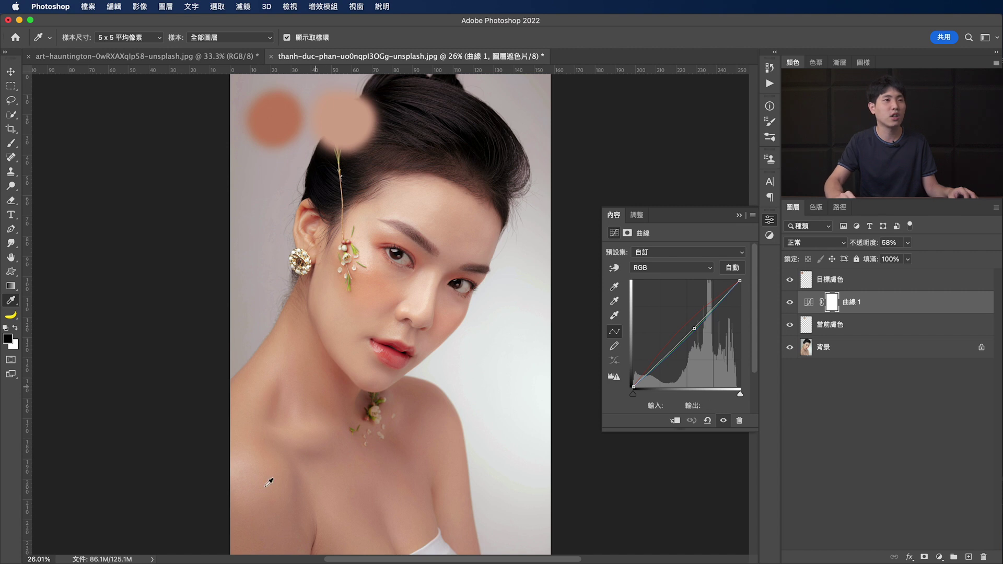
{"action": "left_click", "coordinate": [831, 306]}
{"action": "key", "text": "BackSpace"}
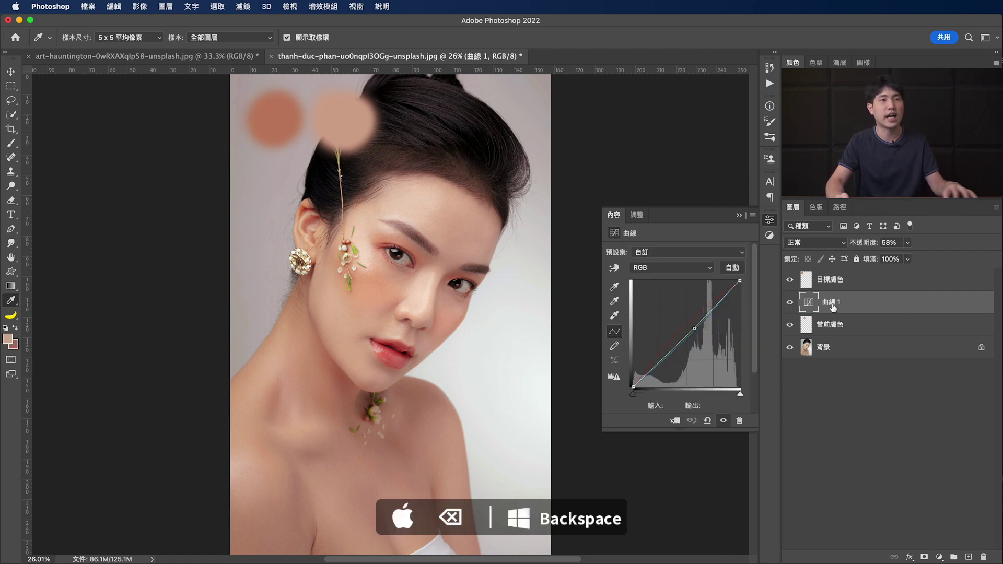
Hide the 目標膚色 and 當前膚色 swatch layers.
{"action": "left_click", "coordinate": [791, 282]}
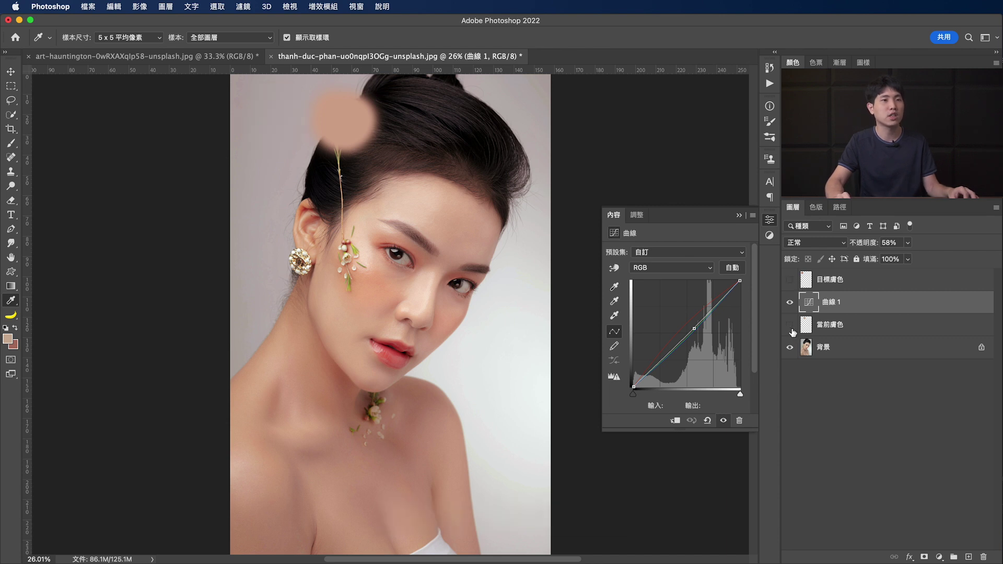
{"action": "left_click", "coordinate": [790, 325]}
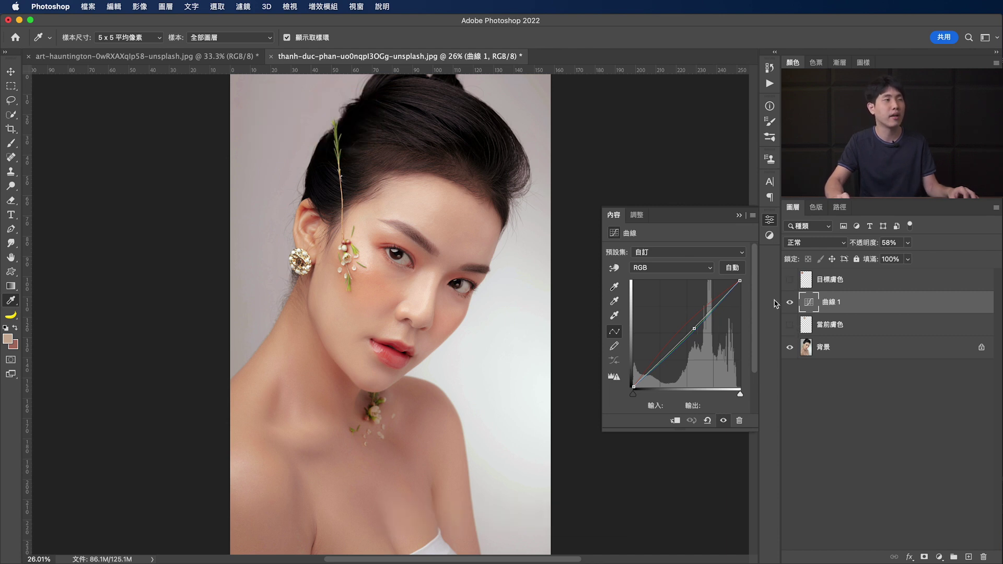
{"action": "left_click", "coordinate": [215, 7]}
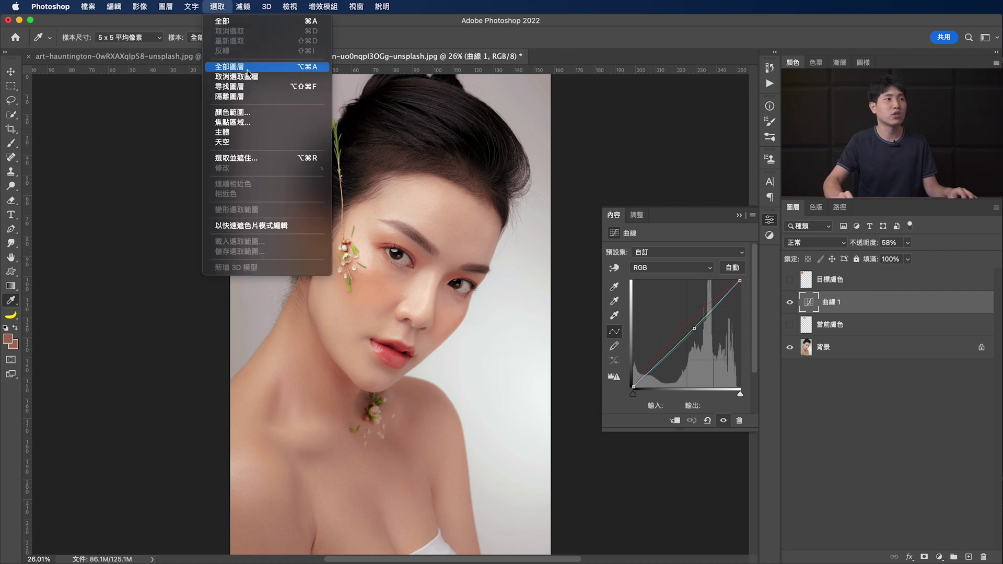
Build a Color Range skin selection from forehead, face, cheek, neck and shoulder samples, then mask 曲線 1 with it.
{"action": "left_click", "coordinate": [240, 114]}
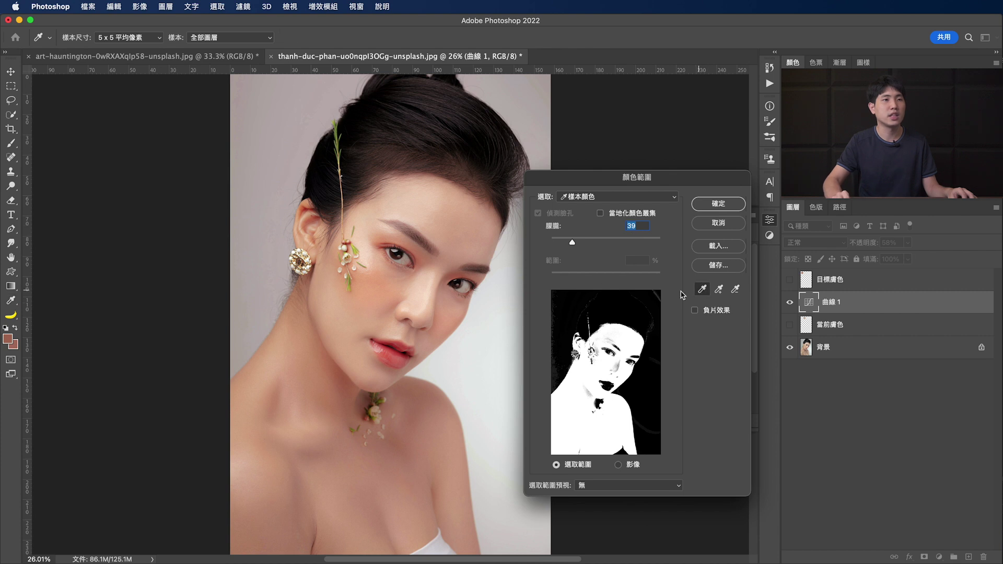
{"action": "left_click", "coordinate": [459, 228]}
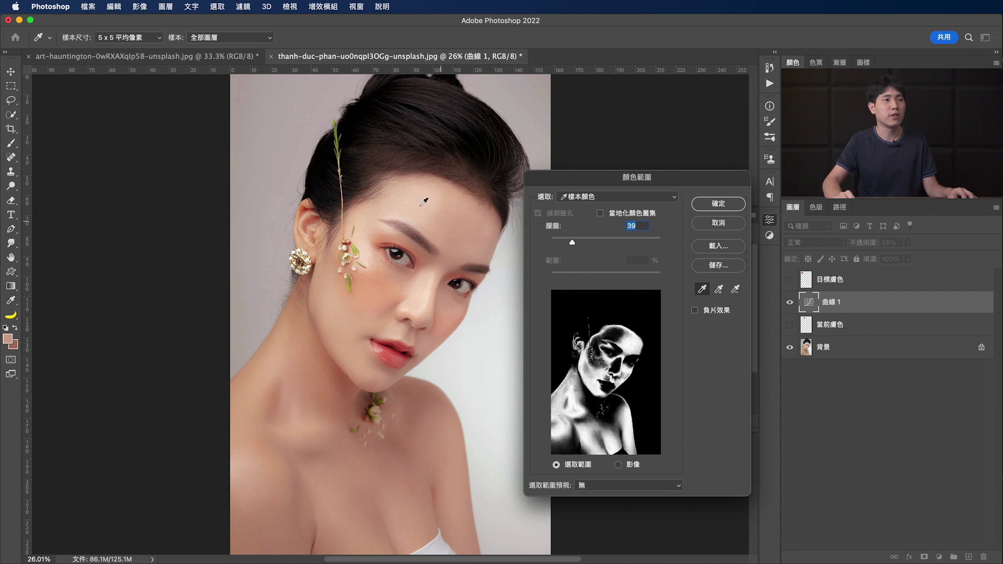
{"action": "left_click", "coordinate": [719, 291]}
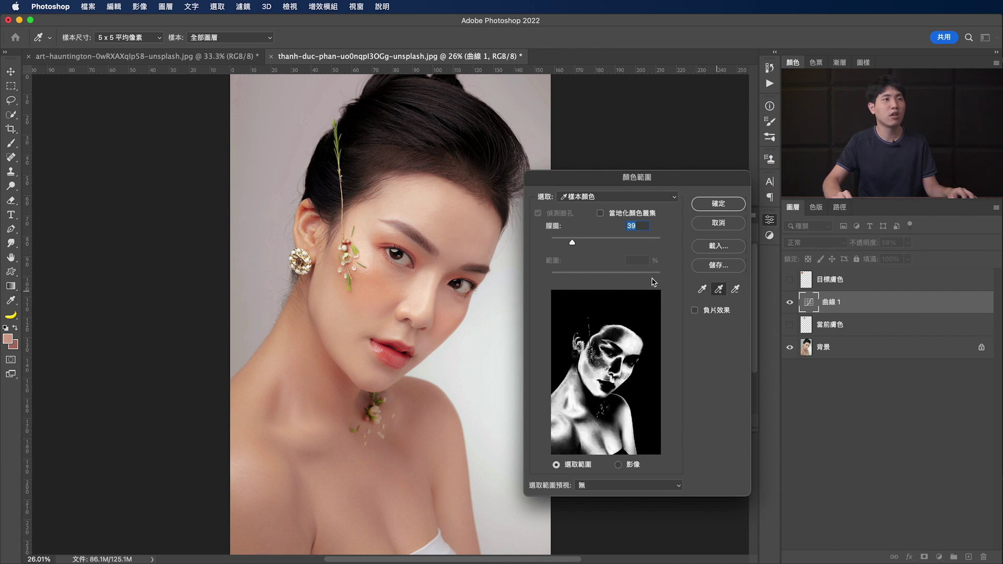
{"action": "left_click", "coordinate": [416, 200]}
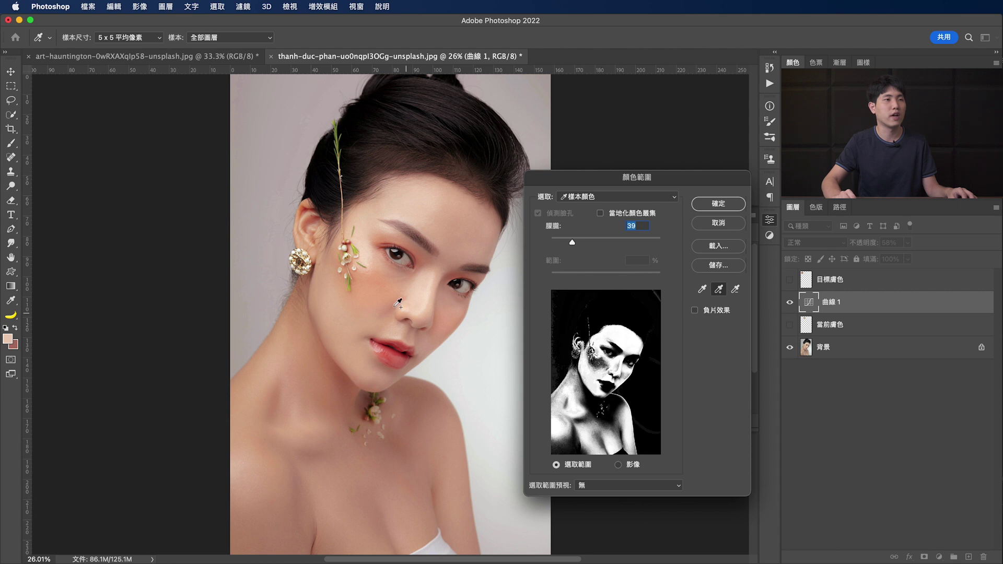
{"action": "left_click", "coordinate": [381, 284]}
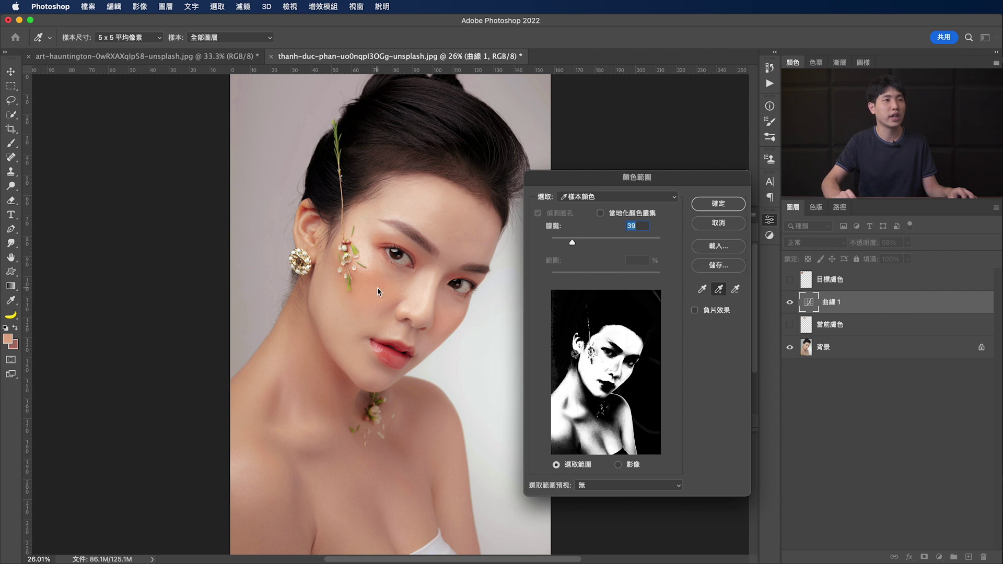
{"action": "left_click", "coordinate": [276, 412]}
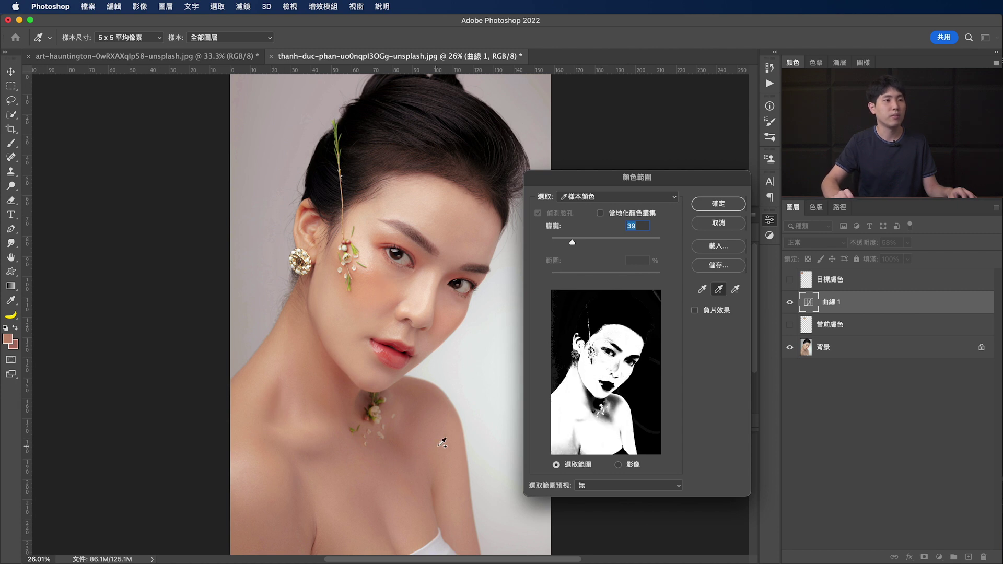
{"action": "left_click", "coordinate": [413, 414]}
{"action": "left_click", "coordinate": [351, 377]}
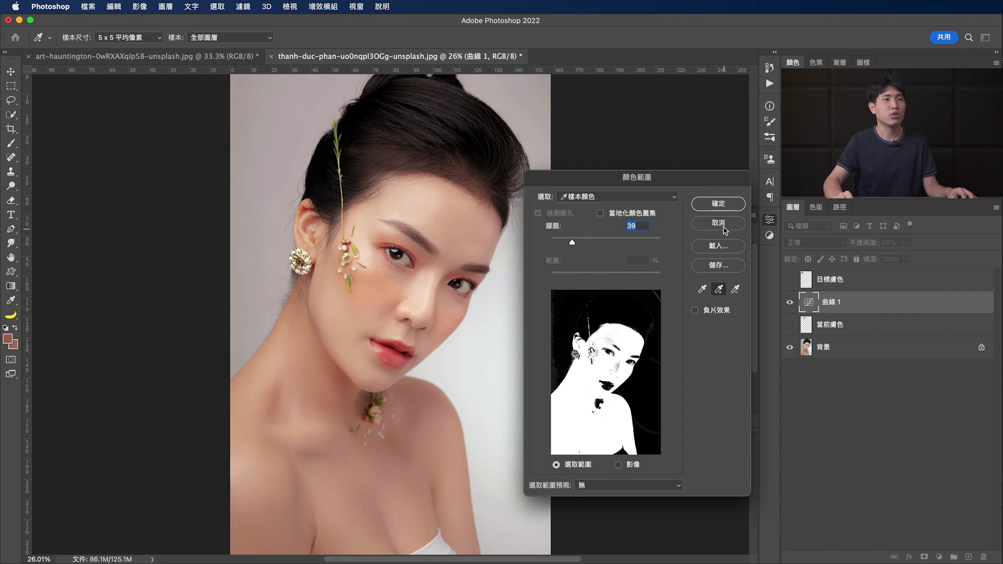
{"action": "left_click", "coordinate": [723, 208]}
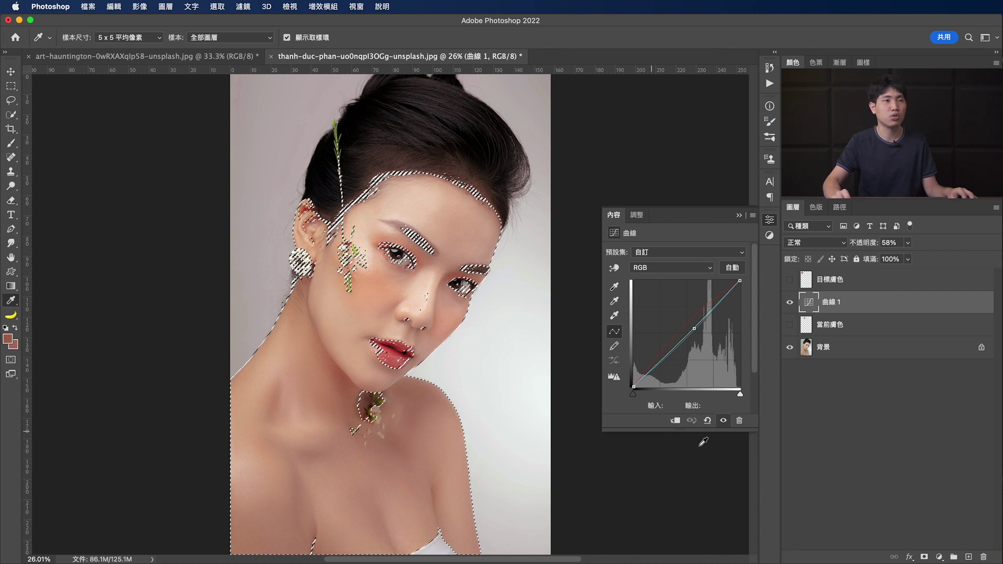
{"action": "left_click", "coordinate": [924, 557]}
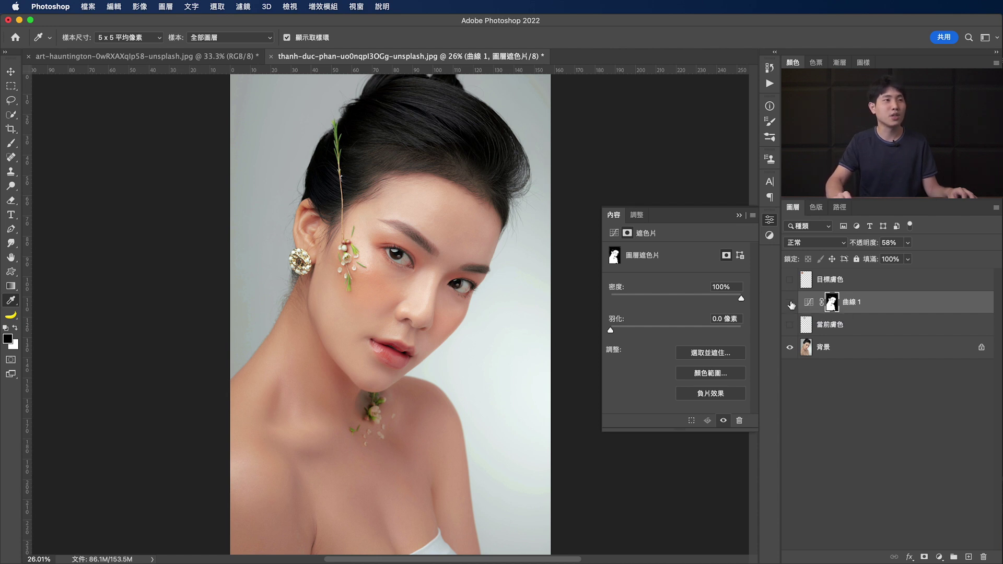
Toggle 曲線 1 off and on to compare the skin before and after the masked correction.
{"action": "left_click", "coordinate": [790, 303]}
{"action": "left_click", "coordinate": [789, 303]}
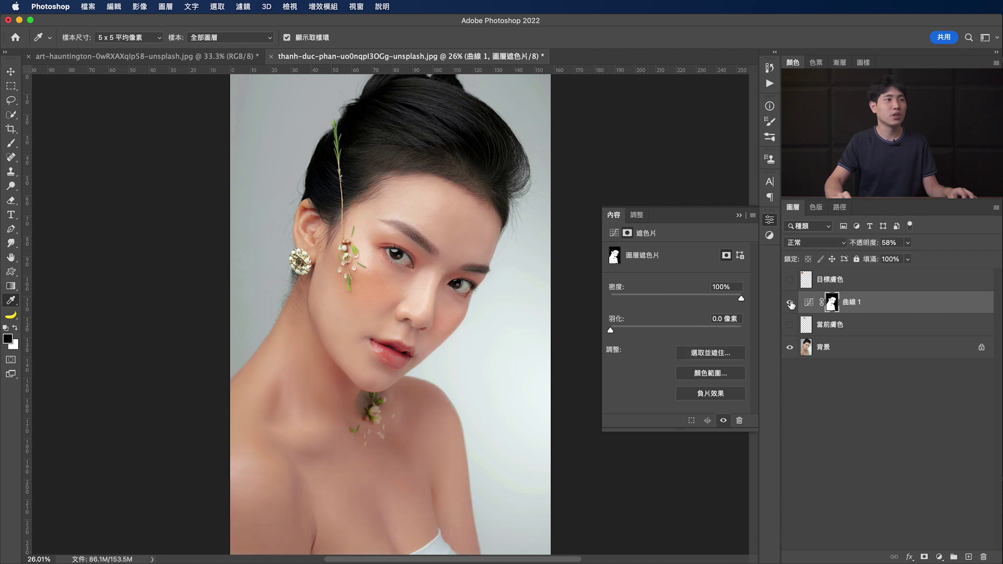